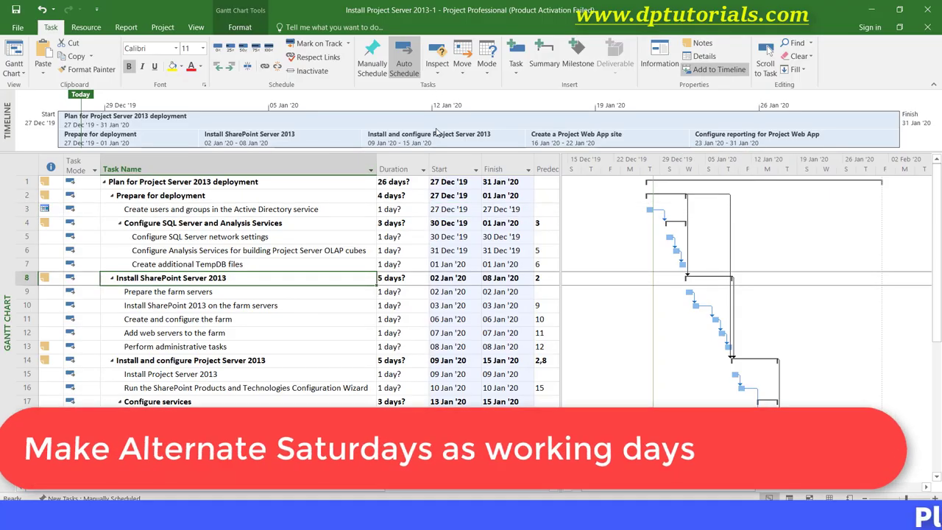
Step: Collapse the Timeline pane so more task rows show, then move to row 6
left_click_drag(440, 154, 440, 96)
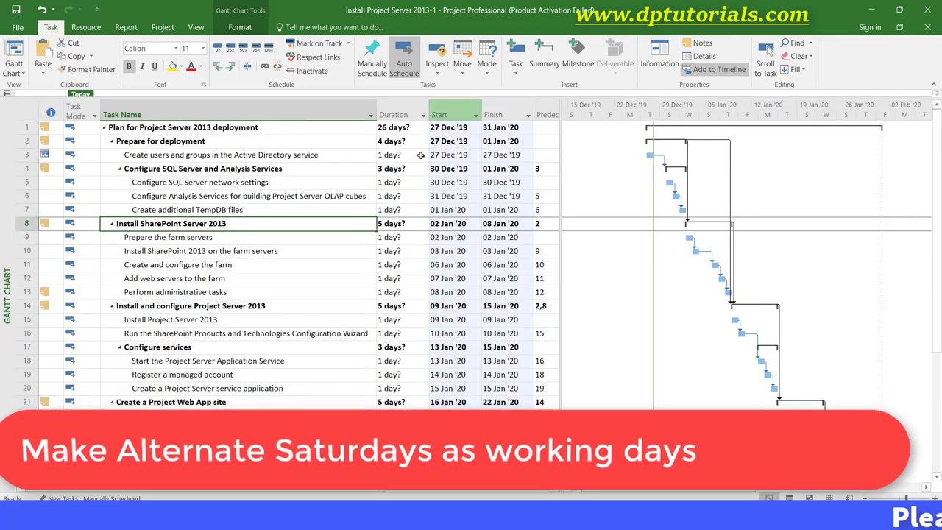
key("Up")
key("Up")
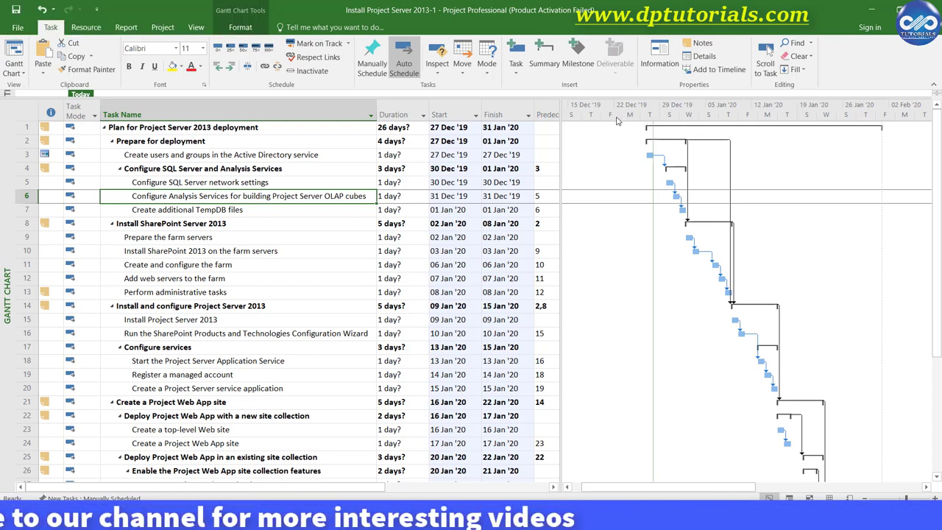
right_click(635, 119)
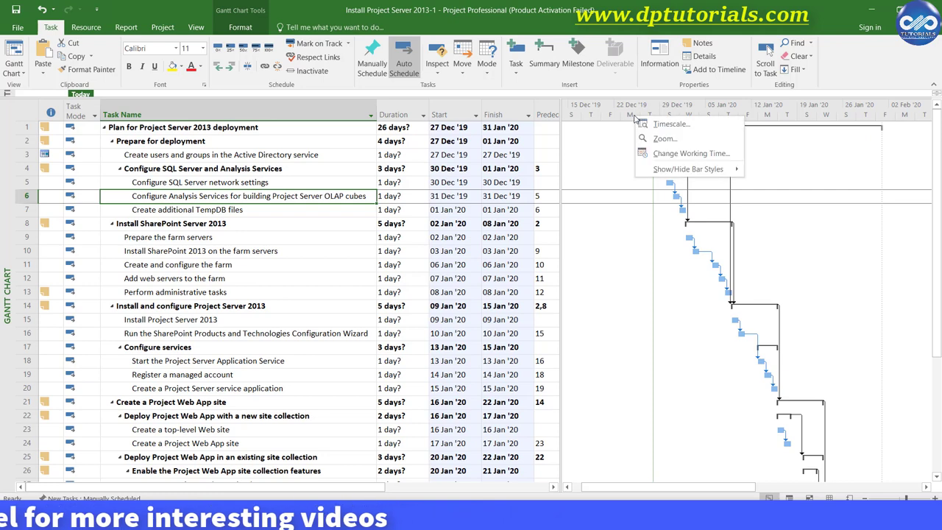
left_click(659, 125)
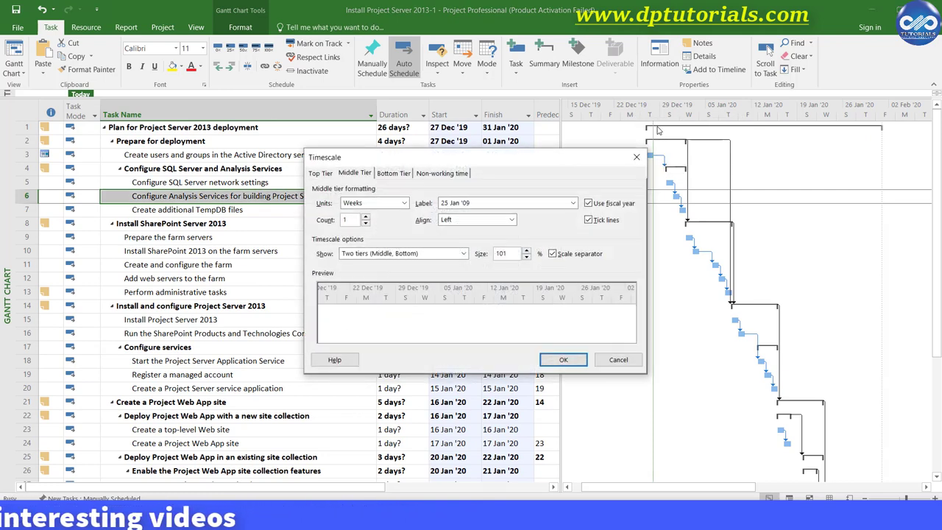
left_click(404, 204)
left_click(351, 270)
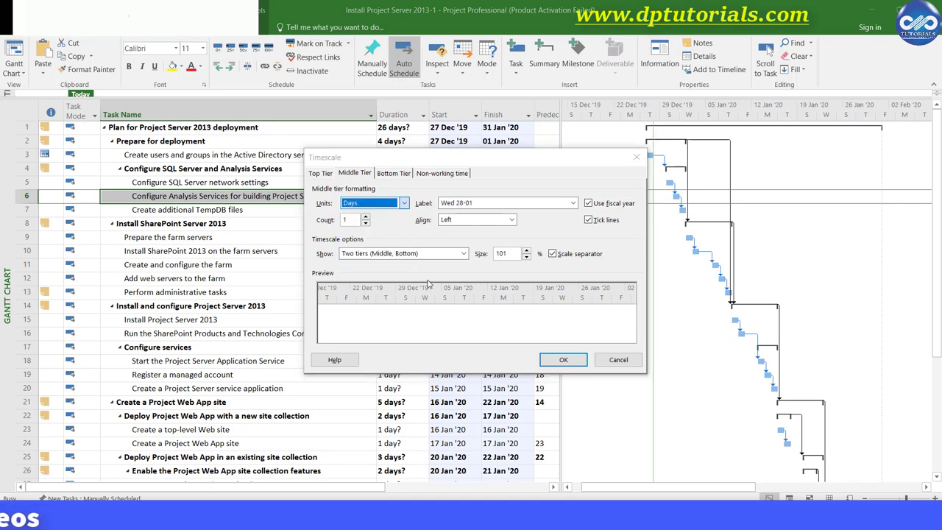
left_click(472, 312)
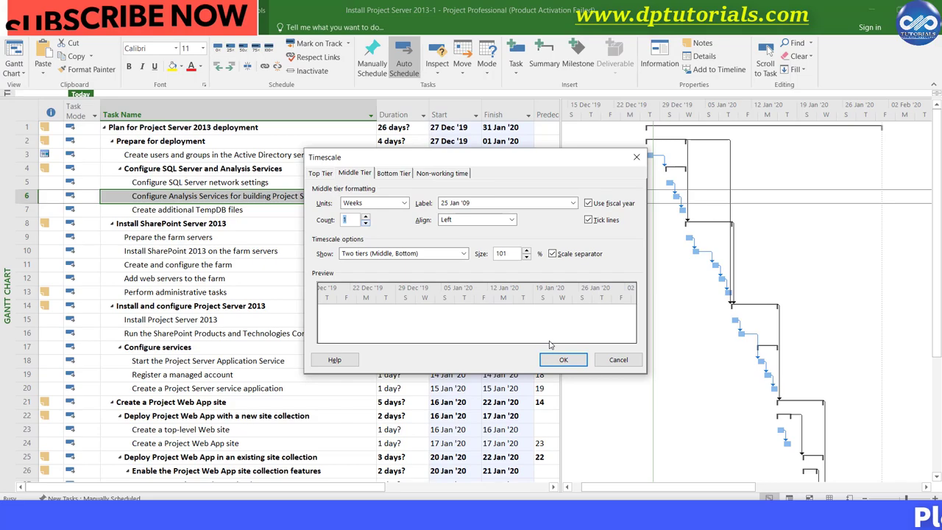
left_click(563, 359)
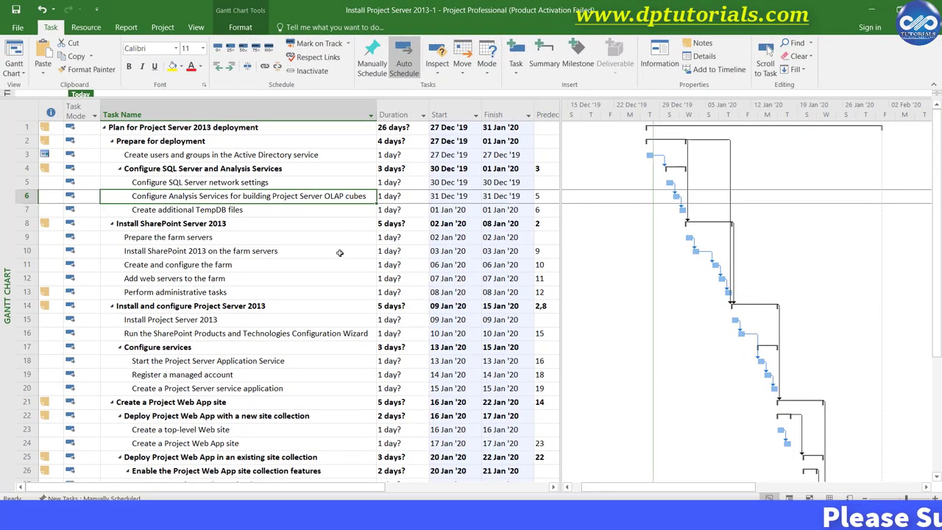
Step: Select the Install SharePoint 2013 task and open Change Working Time for the Standard calendar
left_click(339, 252)
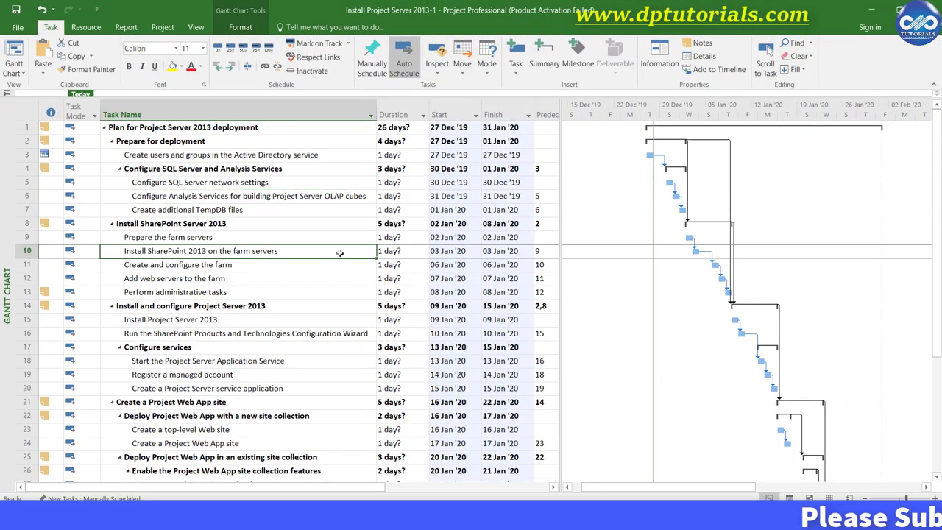
left_click(164, 28)
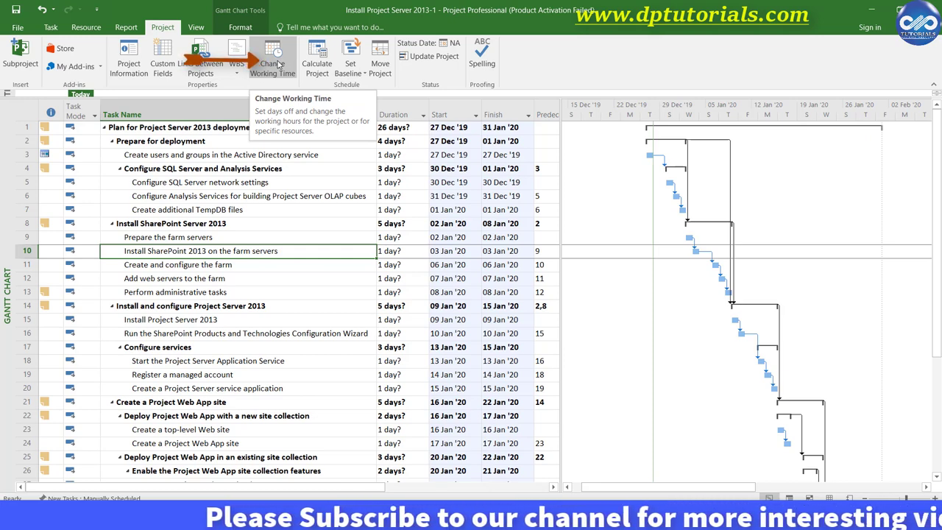
left_click(278, 64)
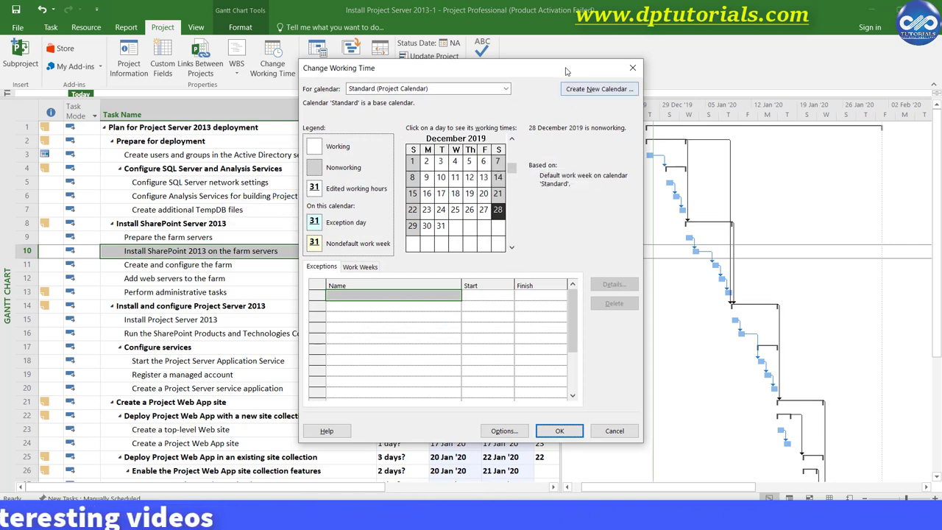
Step: Create a base calendar named 'Alternate Saturdays' as a copy of Standard
left_click(599, 89)
type("Alternate Saturdays")
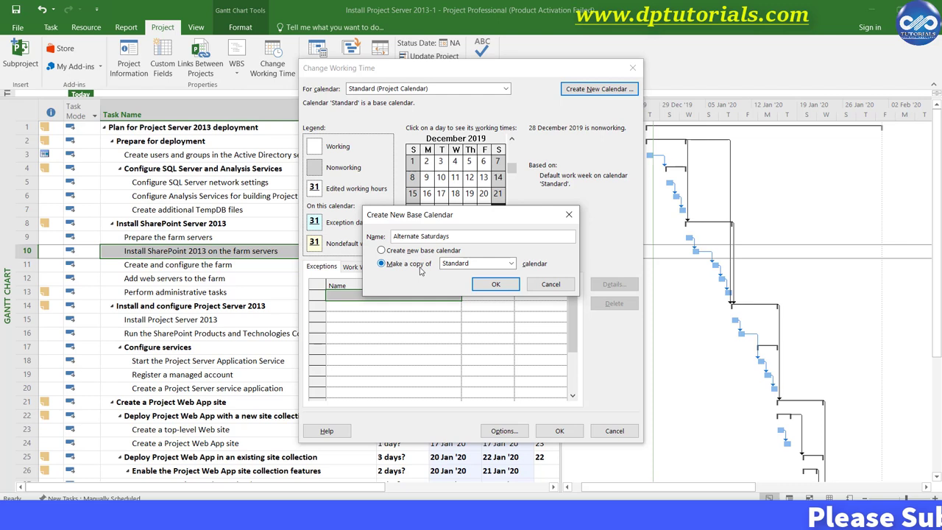
left_click(468, 266)
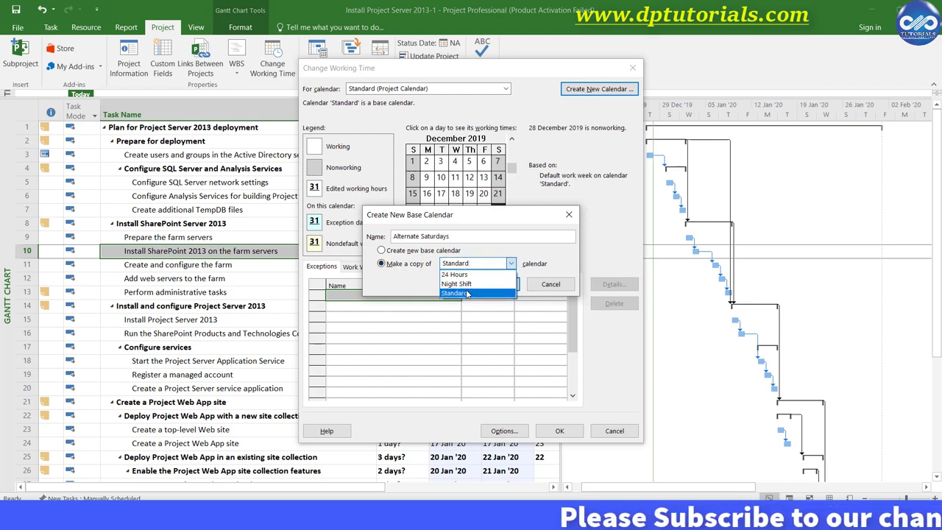
left_click(466, 293)
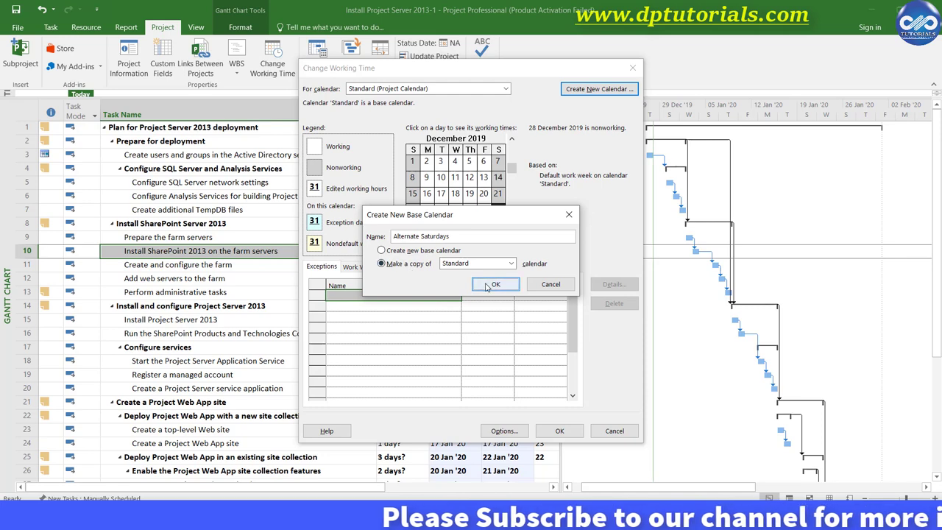
left_click(491, 284)
Step: Add an exception 'Alternate' from 28-12-2019 to 28-12-2020
left_click(351, 295)
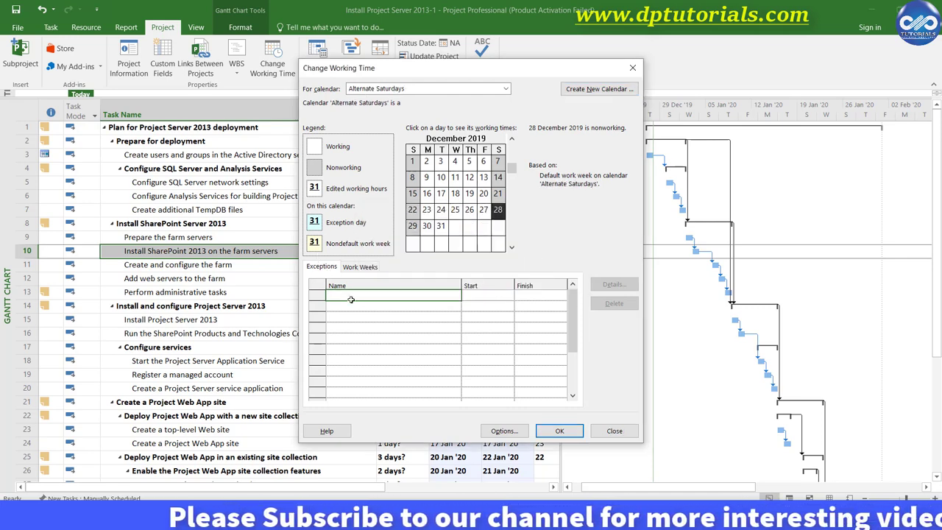
type("Alterna")
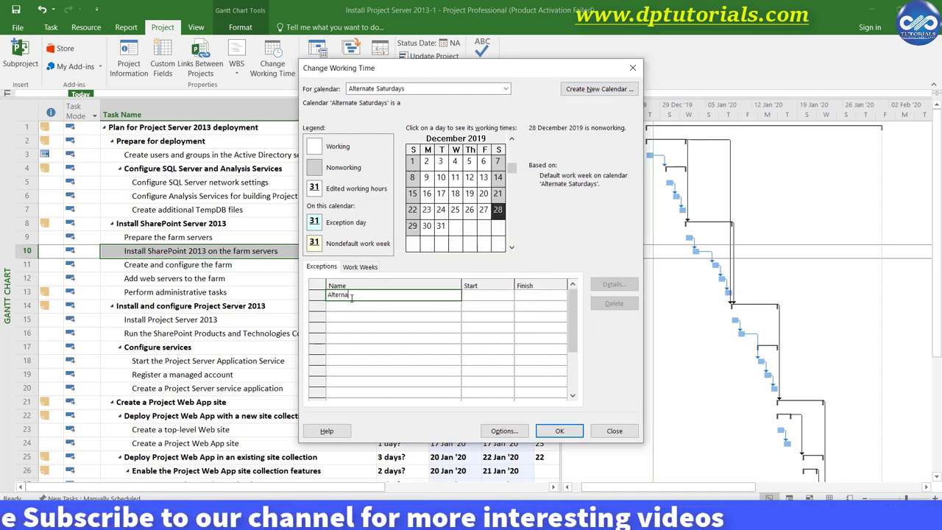
type("te")
left_click(488, 296)
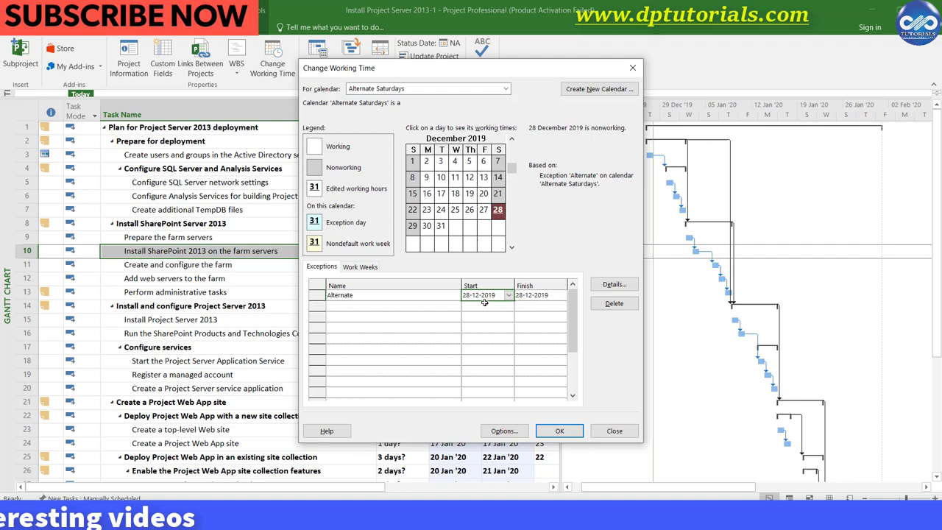
left_click(560, 296)
left_click(560, 307)
left_click(560, 308)
left_click(560, 307)
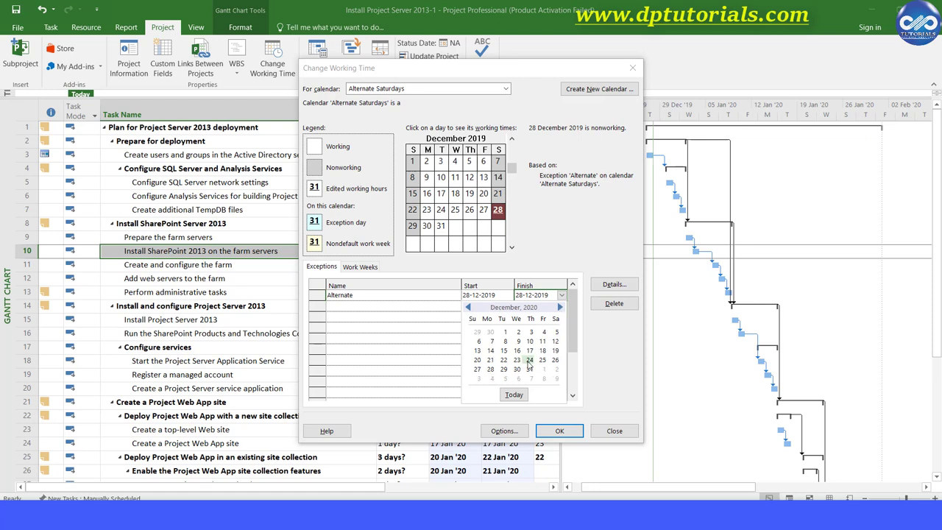
left_click(490, 370)
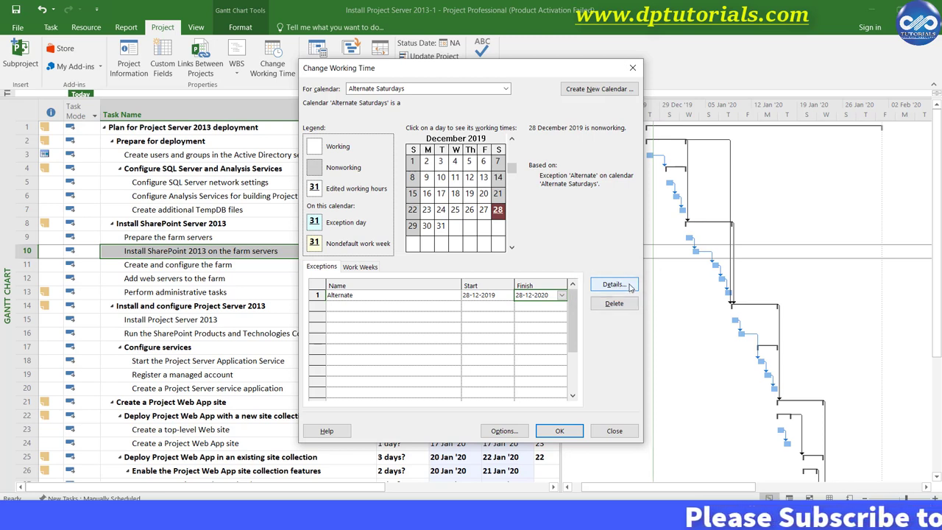
Step: Set the Alternate exception to working times 08:00–12:00 and 13:00–17:00
left_click(614, 284)
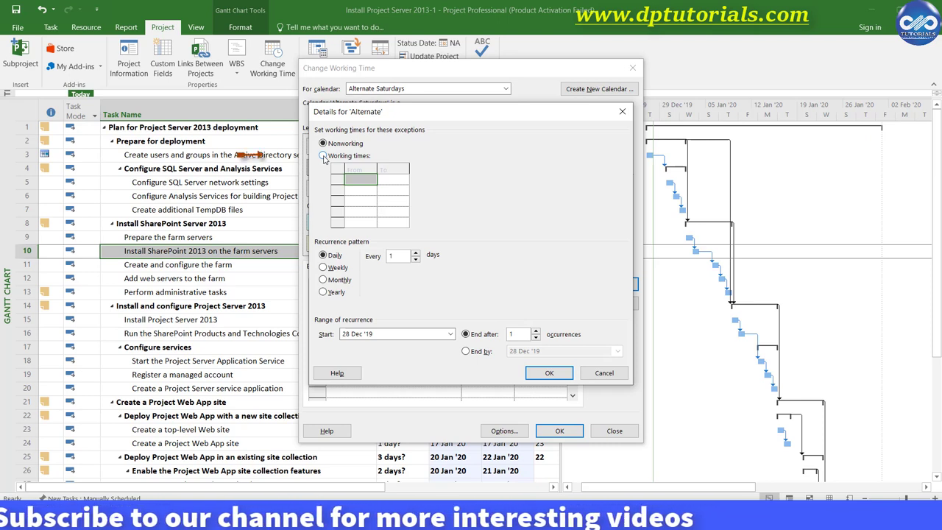
left_click(323, 156)
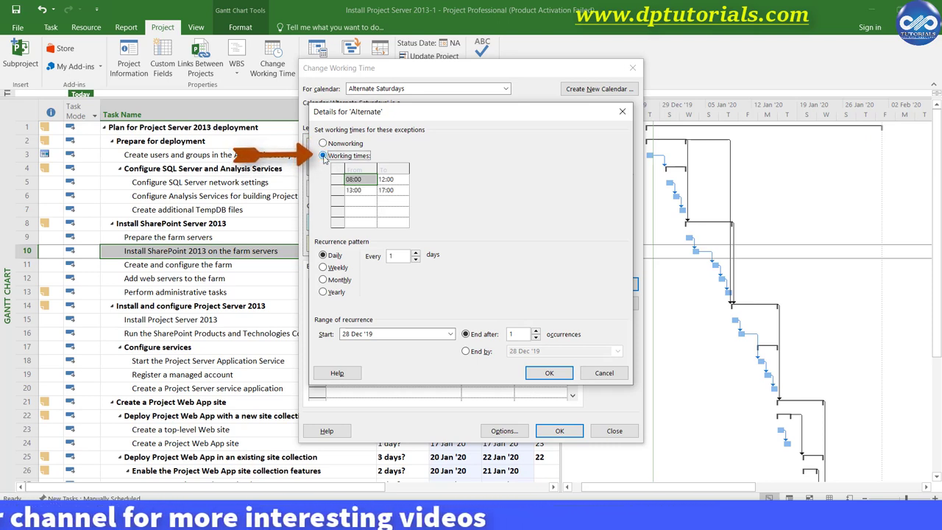
left_click(366, 178)
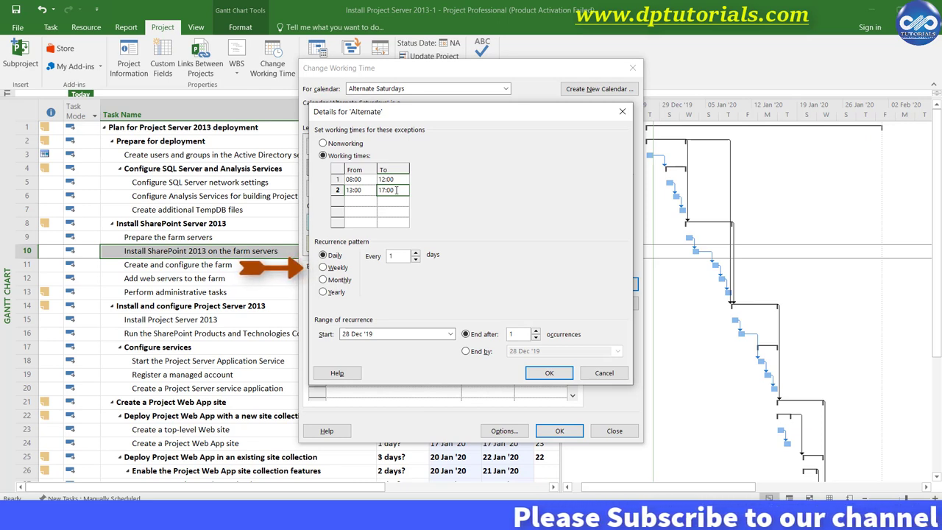
Step: Make the exception recur weekly, every 2 weeks on Saturday
left_click(323, 267)
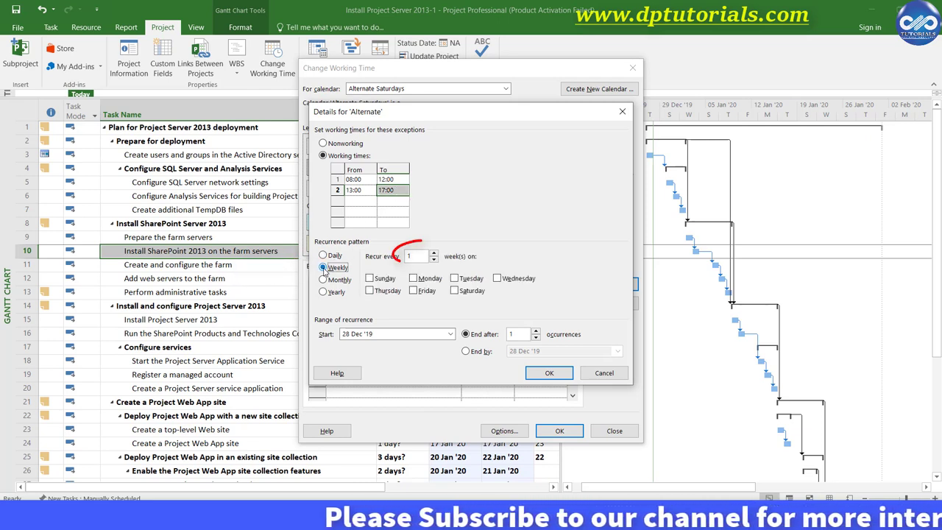
left_click(433, 254)
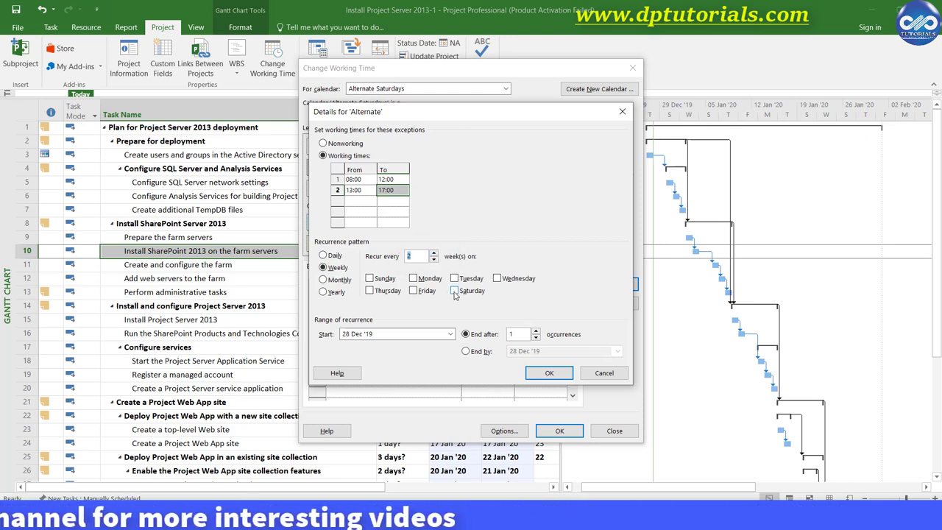
left_click(455, 291)
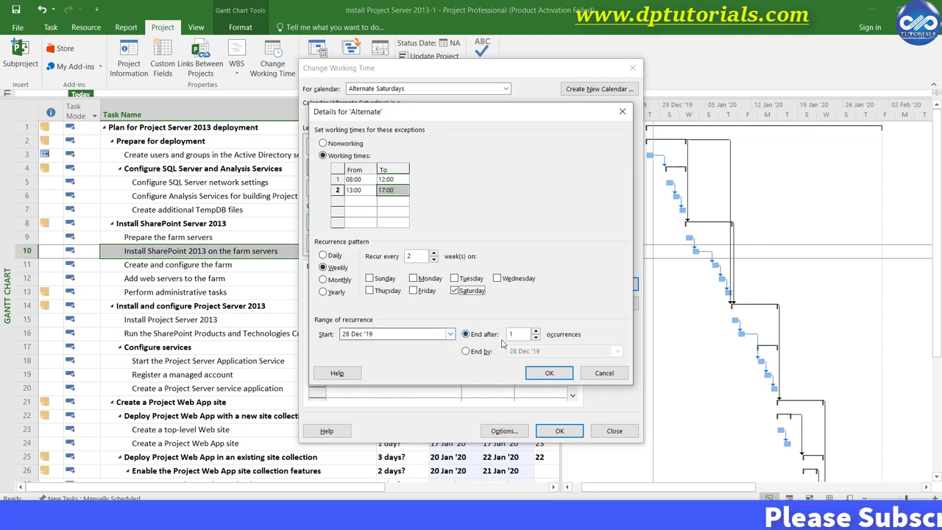
Step: End the recurrence by 28 Dec 2020 and confirm the exception and calendar settings
left_click(466, 351)
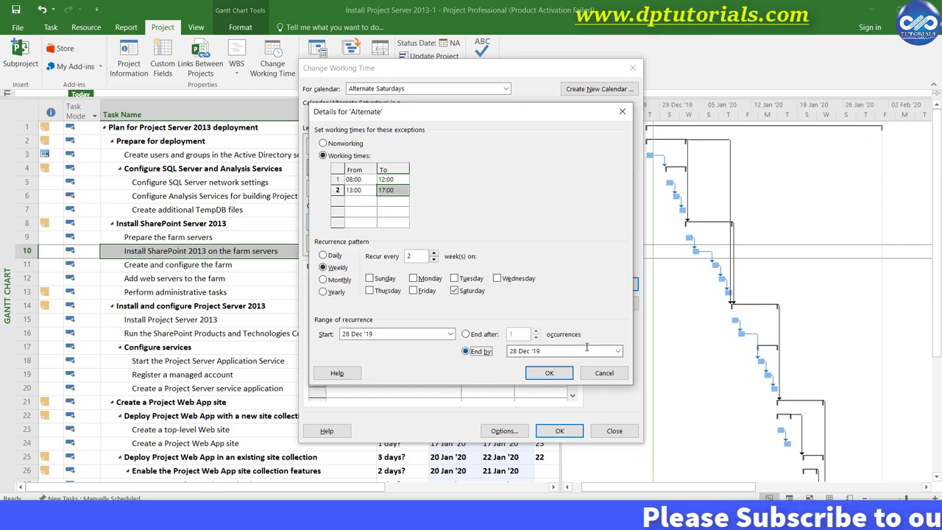
left_click(617, 351)
left_click(616, 364)
left_click(615, 364)
left_click(616, 364)
left_click(616, 364)
left_click(616, 364)
left_click(616, 364)
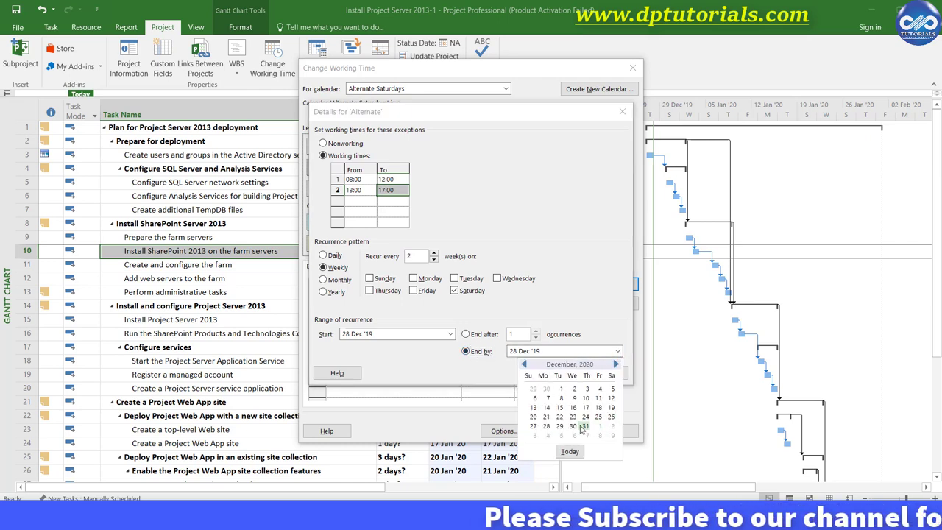
left_click(546, 427)
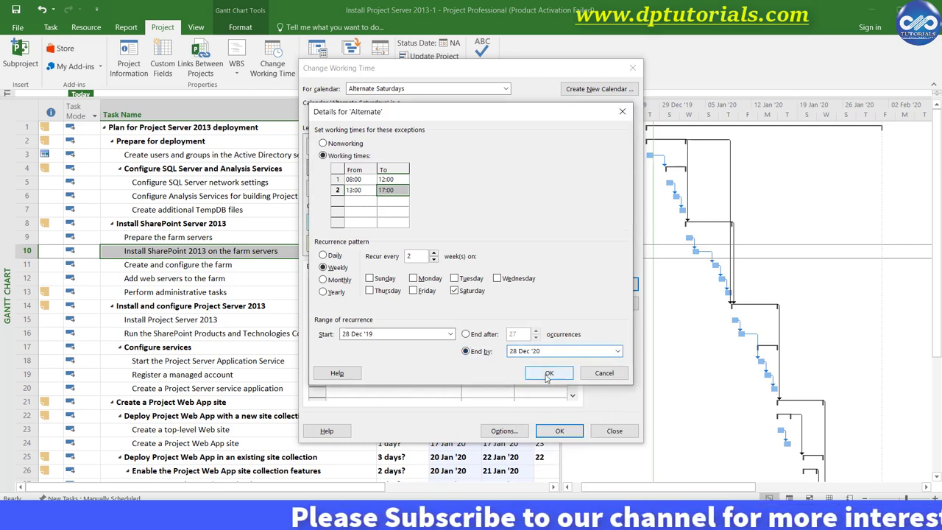
left_click(544, 373)
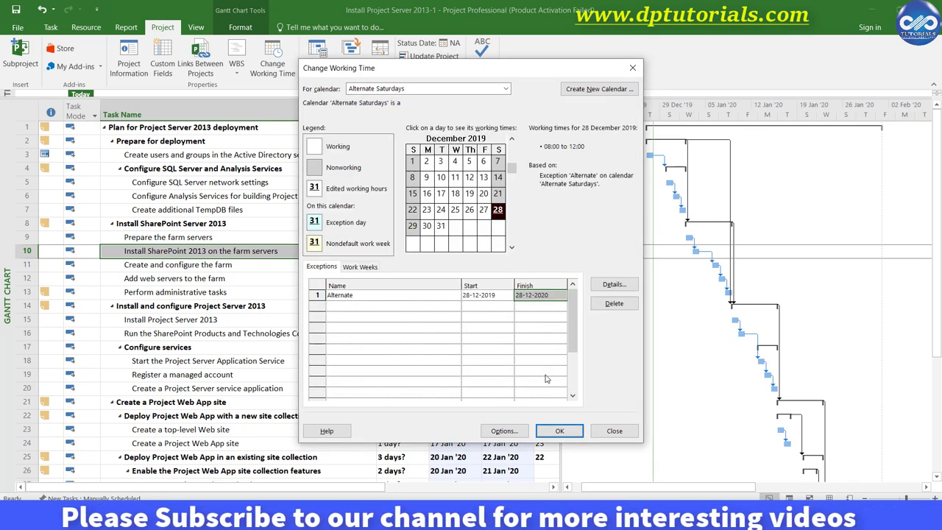
left_click(559, 432)
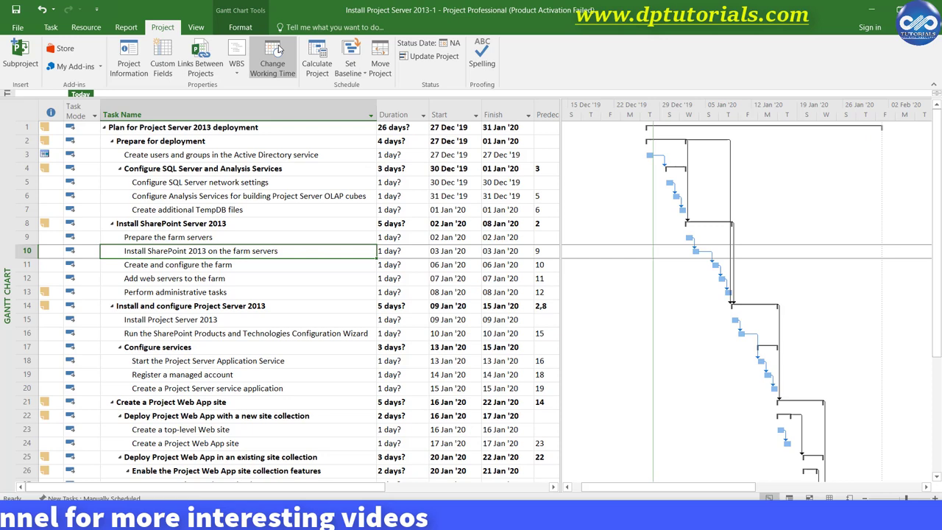
Step: Reopen Change Working Time showing the Alternate Saturdays calendar
left_click(272, 53)
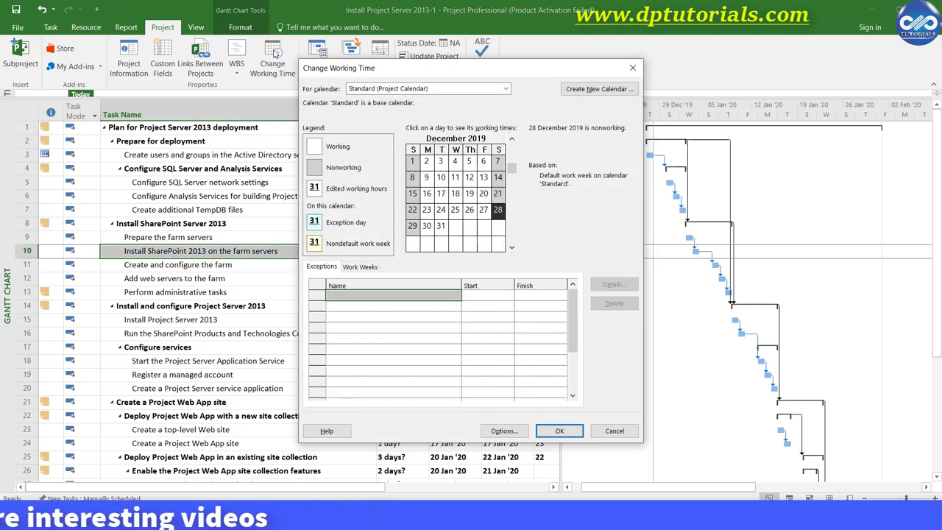
left_click(397, 88)
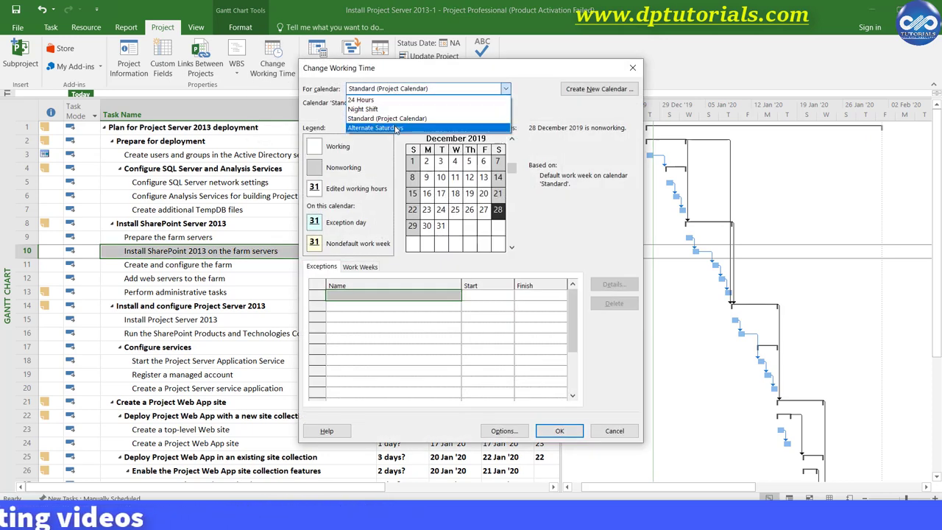
left_click(397, 126)
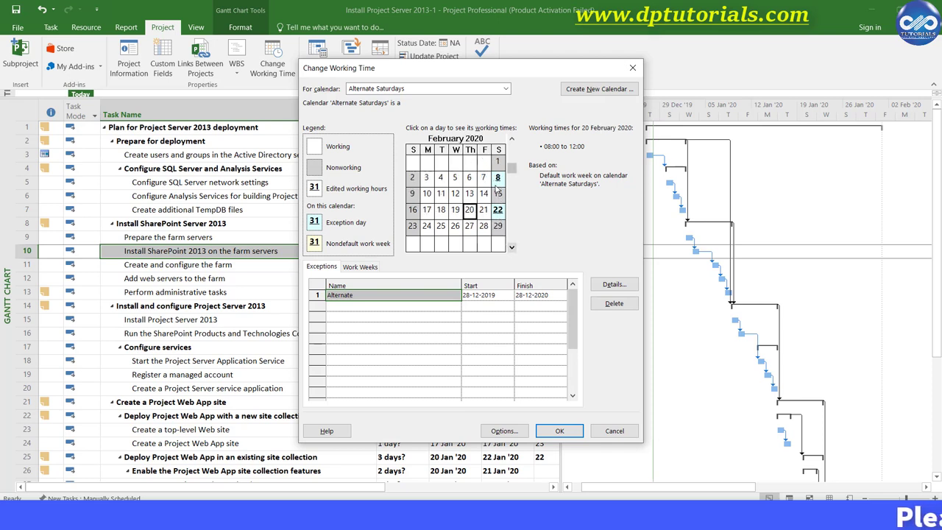
Step: Browse March through August 2020 to check alternate Saturdays are working days
left_click(511, 243)
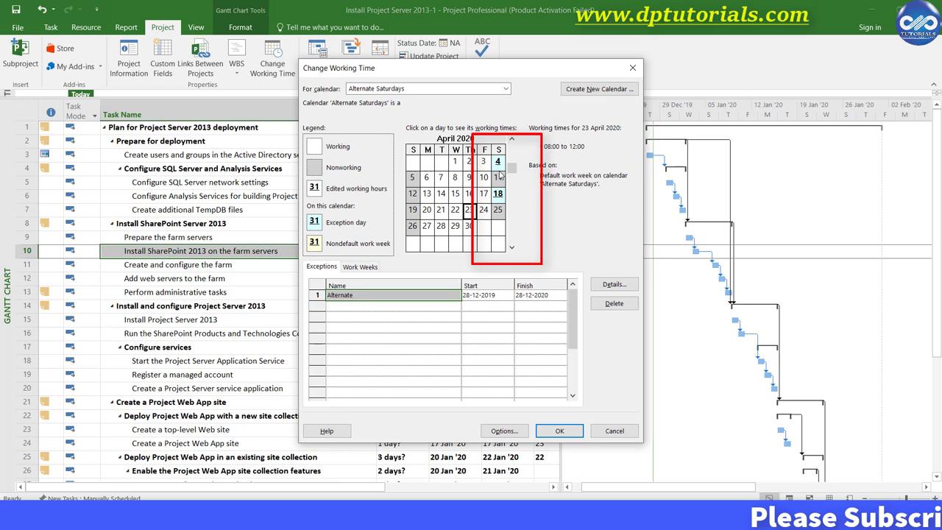
left_click(511, 247)
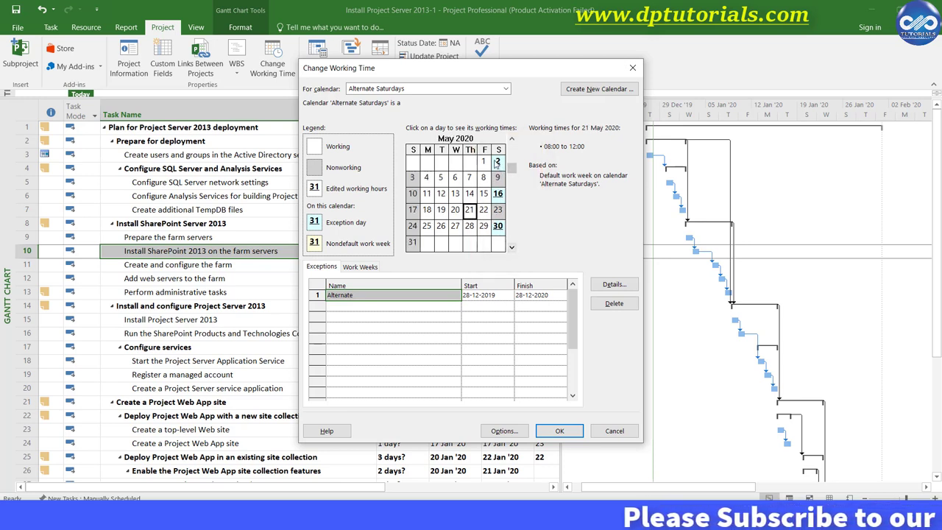
left_click(511, 247)
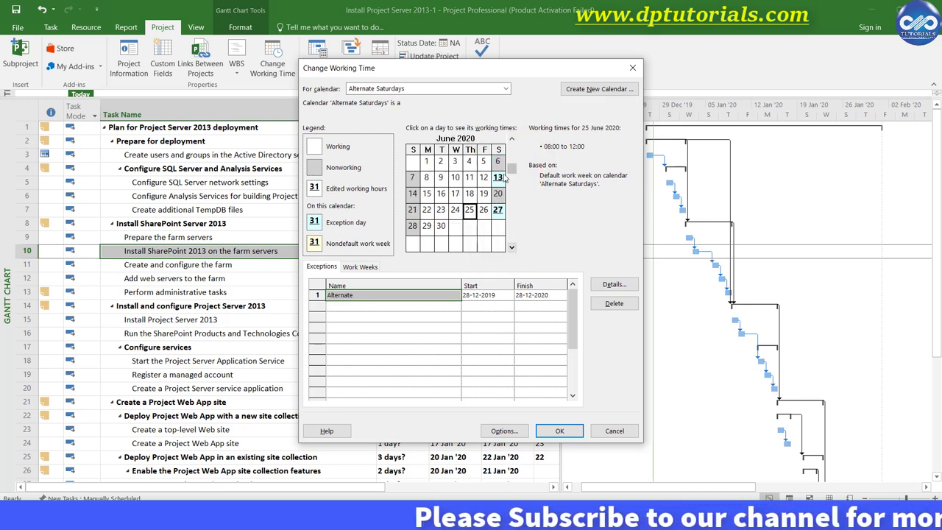
left_click(511, 248)
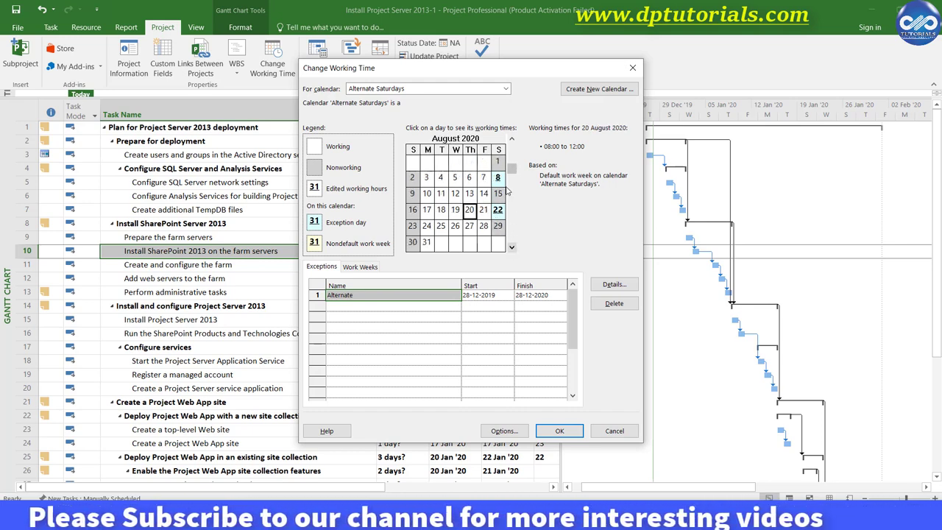